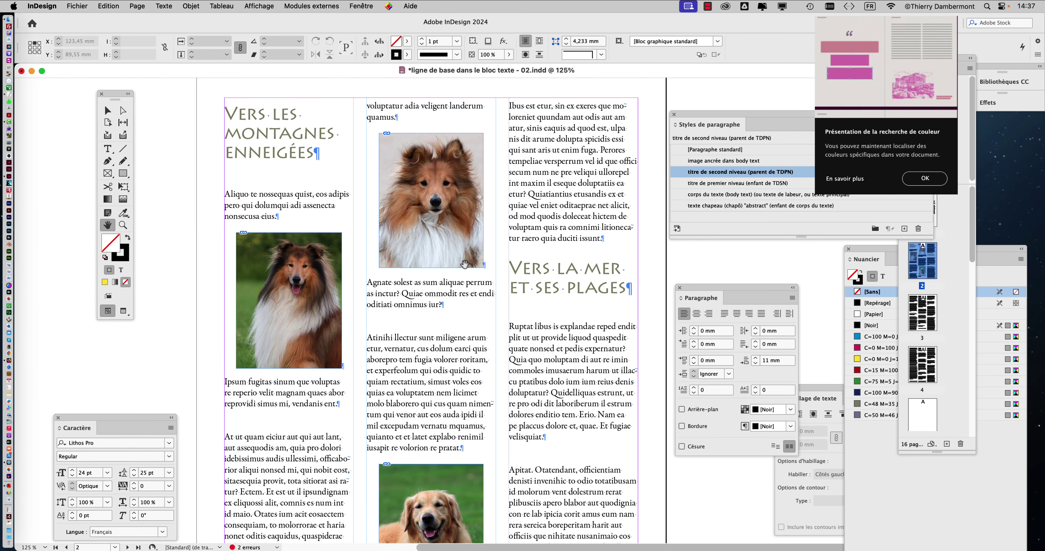
Step: Examine the indent and spacing options of the paragraph style "titre de second niveau (parent de TDPN)" and close them without changes
{"action": "key", "text": "super+minus"}
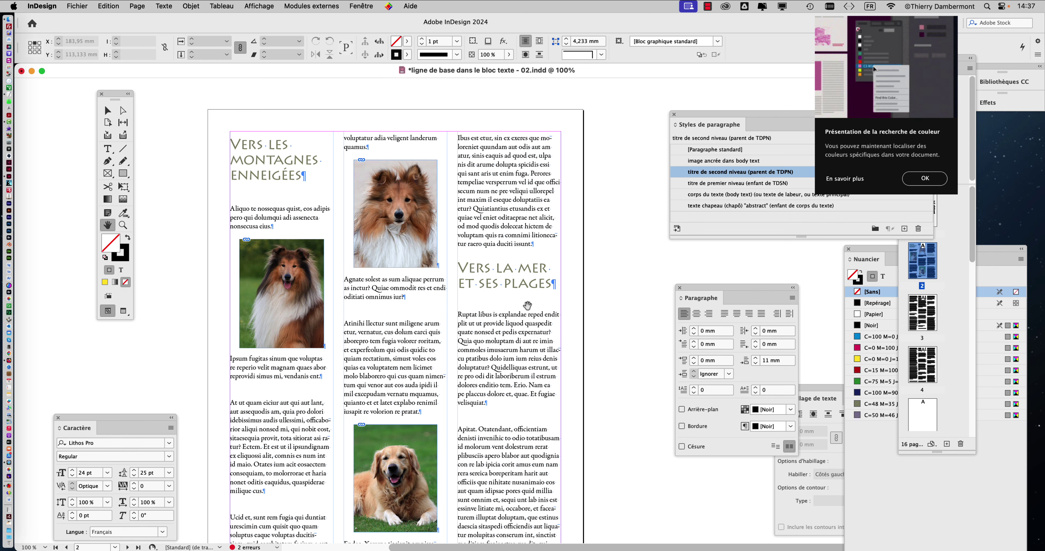
{"action": "key", "text": "v"}
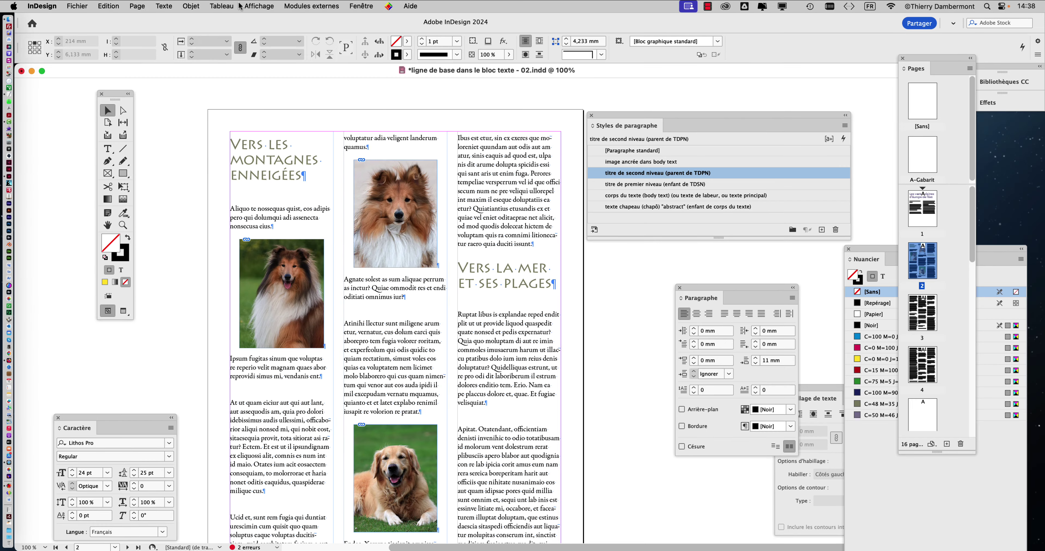
{"action": "left_click", "coordinate": [172, 9]}
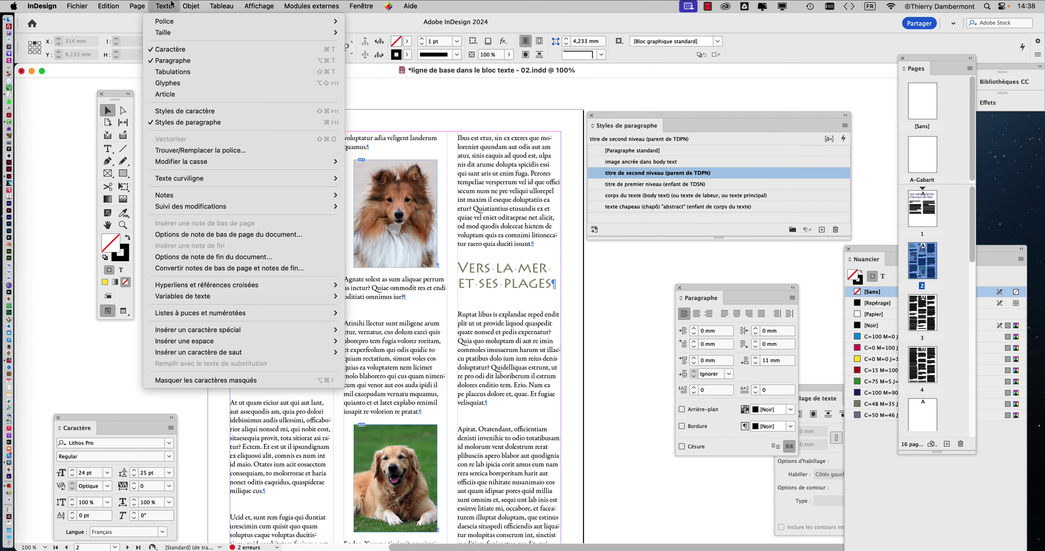
{"action": "left_click", "coordinate": [748, 175]}
{"action": "right_click", "coordinate": [748, 175]}
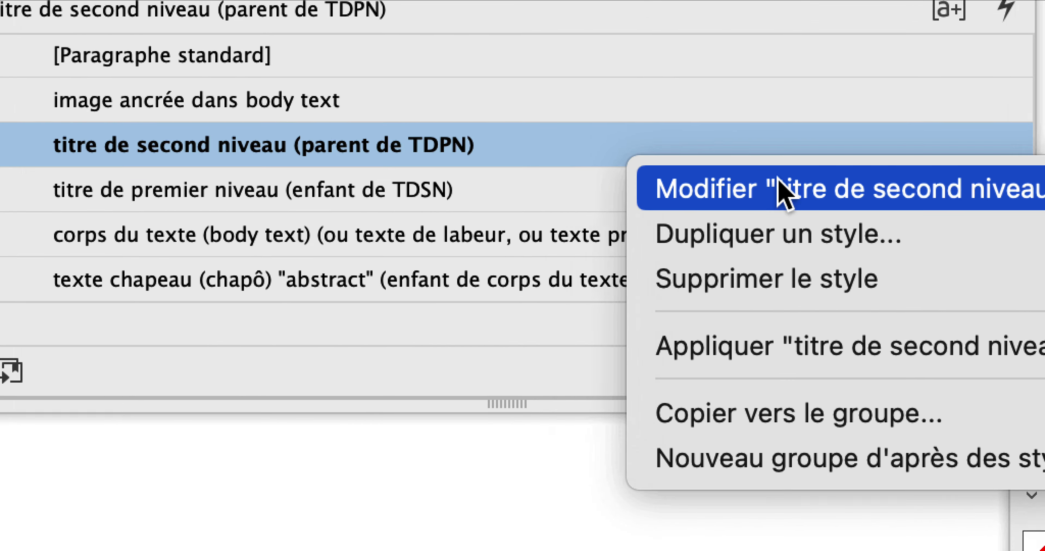
{"action": "left_click", "coordinate": [491, 126]}
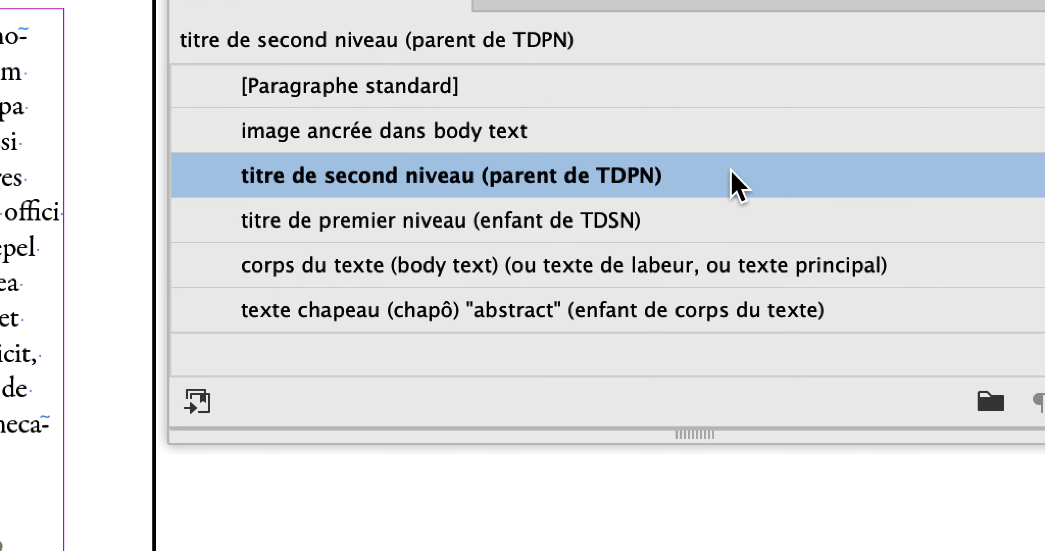
{"action": "double_click", "coordinate": [732, 176]}
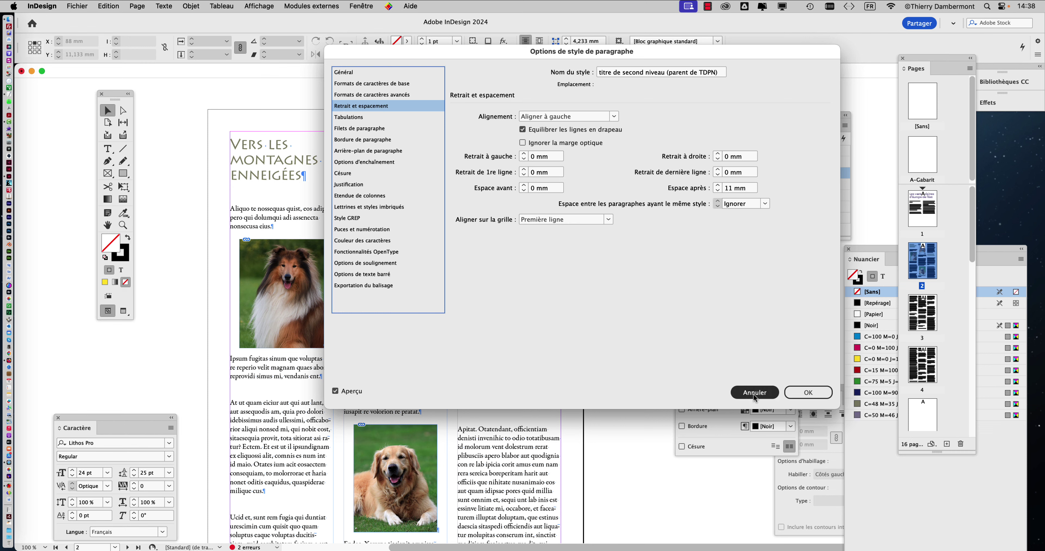
{"action": "left_click", "coordinate": [755, 392]}
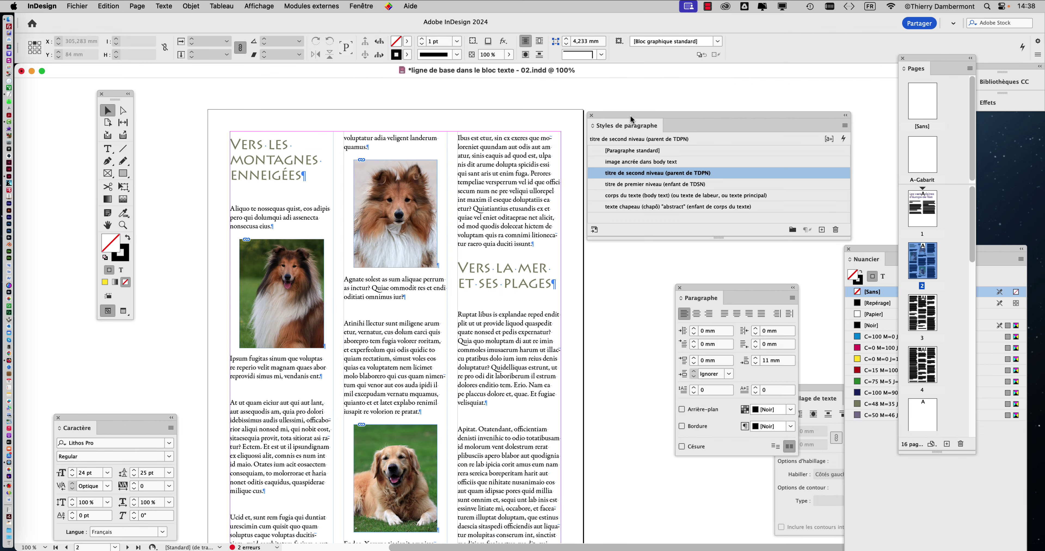
Step: Move the Paragraph Styles panel off the page and check the general settings of "titre de second niveau (parent de TDPN)", leaving them unchanged
{"action": "left_click_drag", "start_coordinate": [633, 122], "coordinate": [815, 92]}
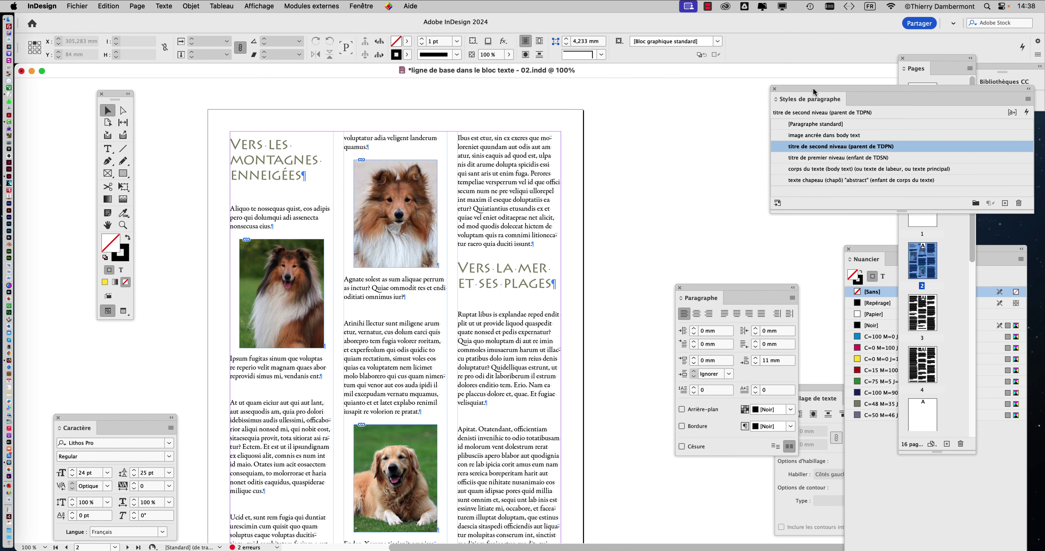
{"action": "double_click", "coordinate": [941, 150]}
{"action": "left_click_drag", "start_coordinate": [510, 60], "coordinate": [782, 63]}
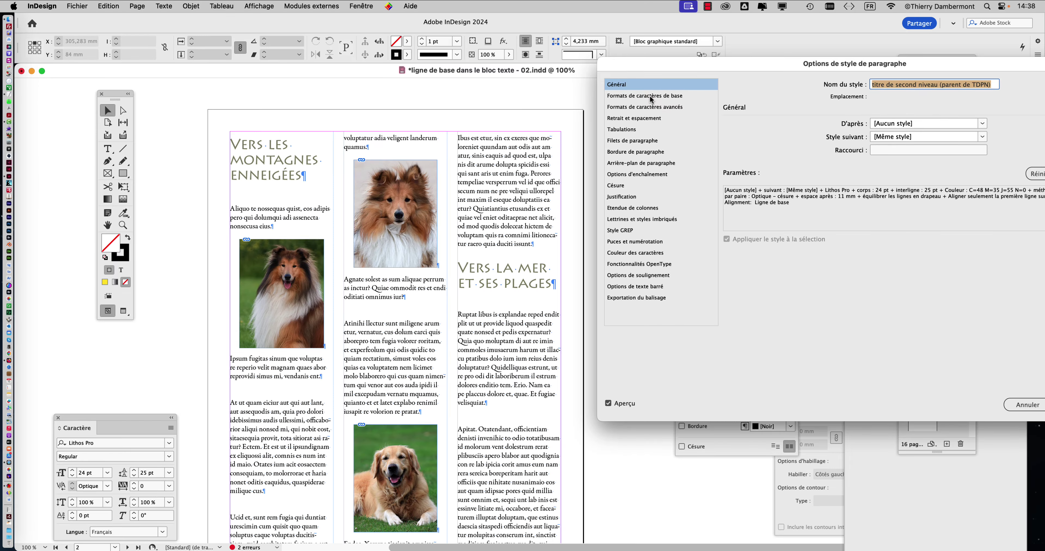
{"action": "left_click_drag", "start_coordinate": [658, 63], "coordinate": [557, 72]}
{"action": "left_click", "coordinate": [954, 408]}
Step: Place the Character and Paragraph panels one above the other beside the page
{"action": "left_click_drag", "start_coordinate": [114, 417], "coordinate": [669, 100]}
{"action": "left_click_drag", "start_coordinate": [703, 289], "coordinate": [653, 233]}
{"action": "key", "text": "super+equal"}
{"action": "key", "text": "super+equal"}
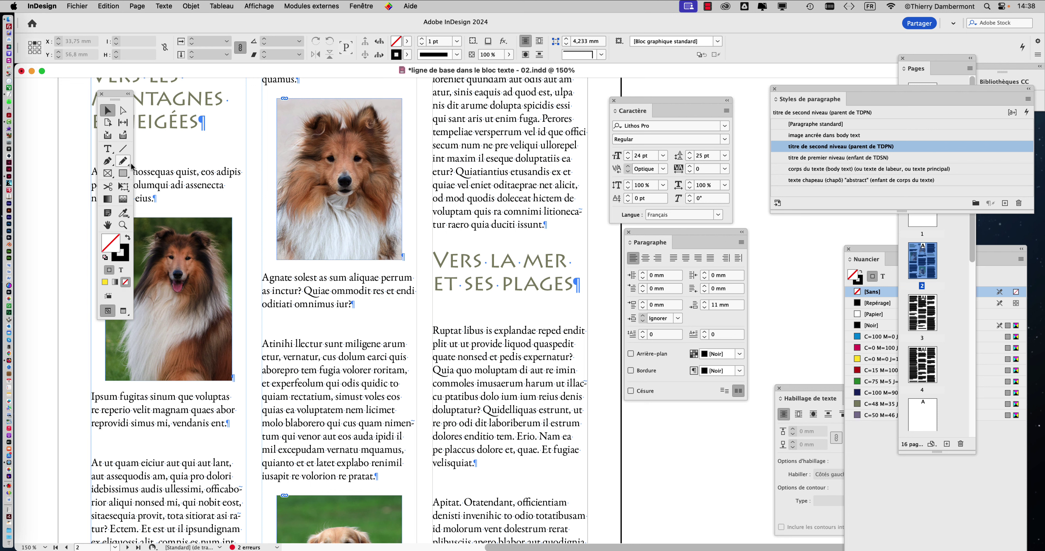
Step: Add a new paragraph reading "Les chiens se sont retrouvés ce lundi" after "oditiati omnimus iur?" in the middle column
{"action": "left_click", "coordinate": [109, 151]}
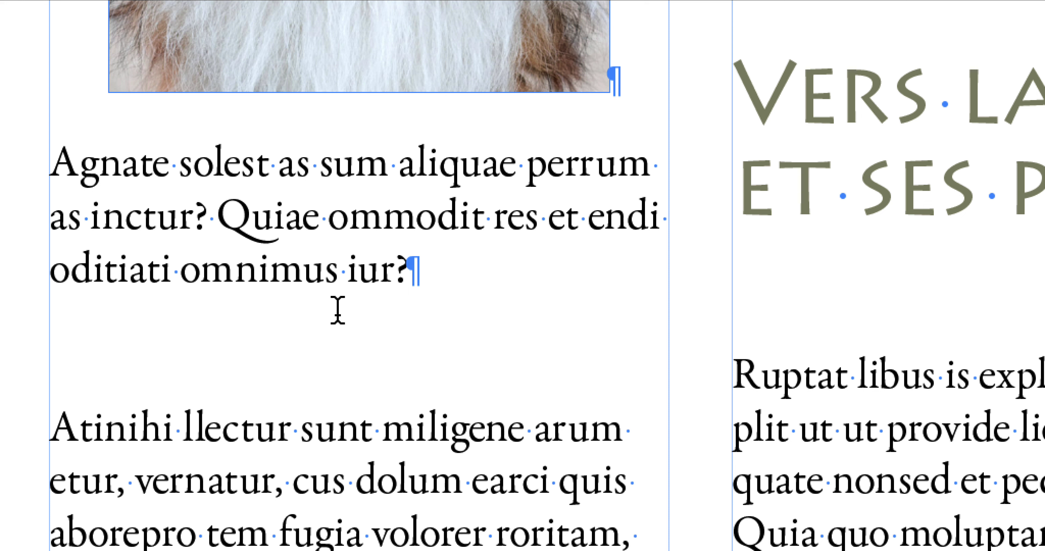
{"action": "key", "text": "Return"}
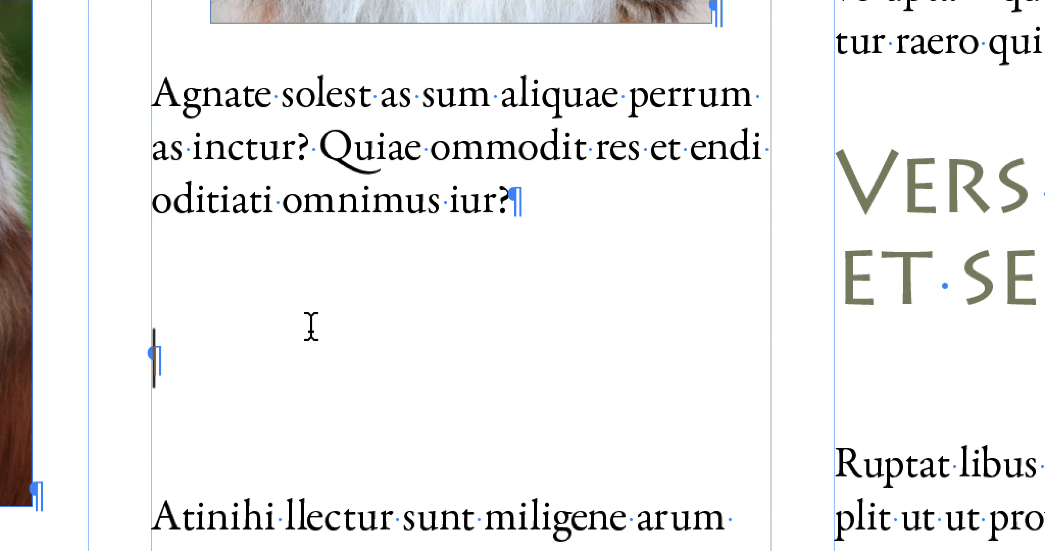
{"action": "type", "text": "Le"}
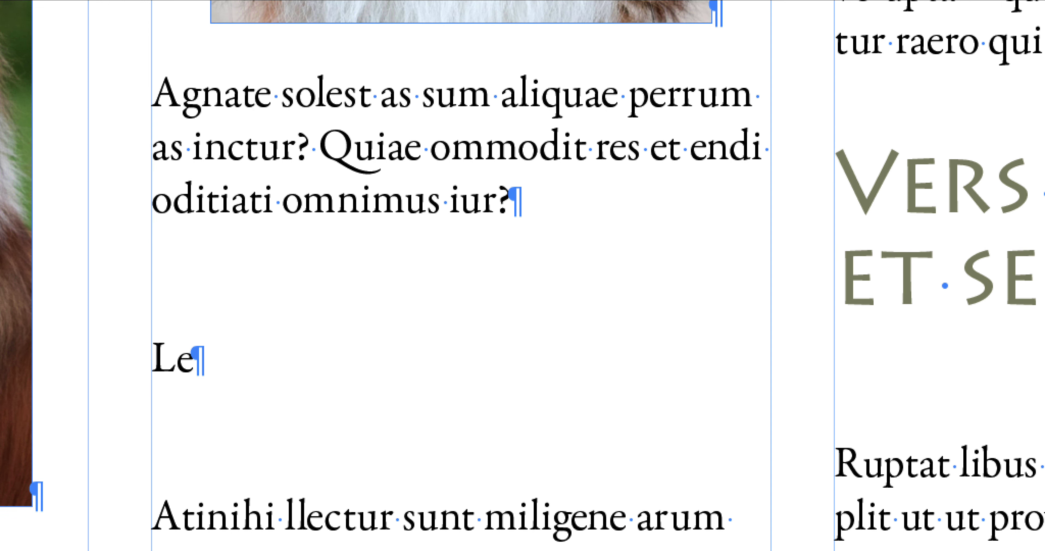
{"action": "type", "text": "s chiens"}
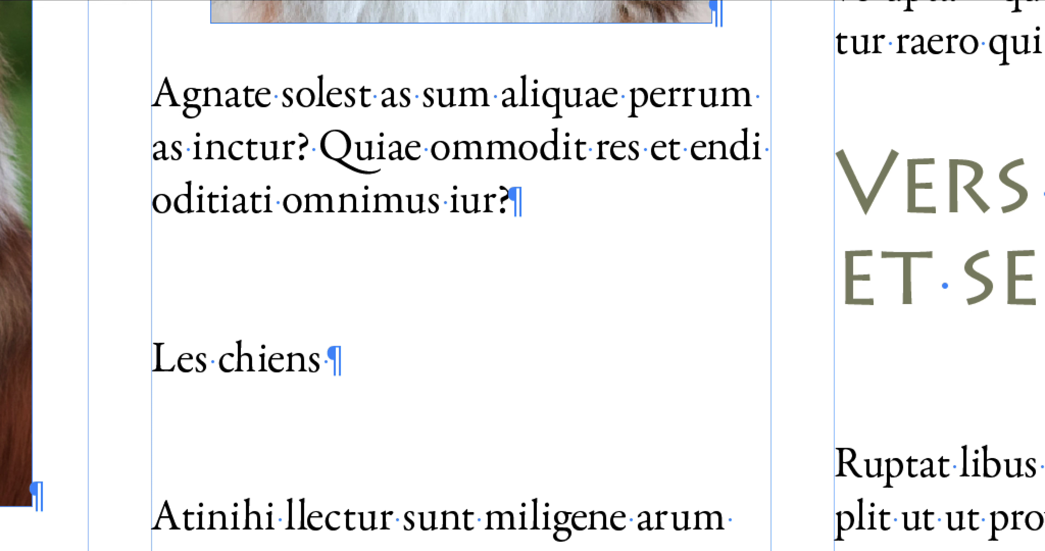
{"action": "type", "text": " se sont re"}
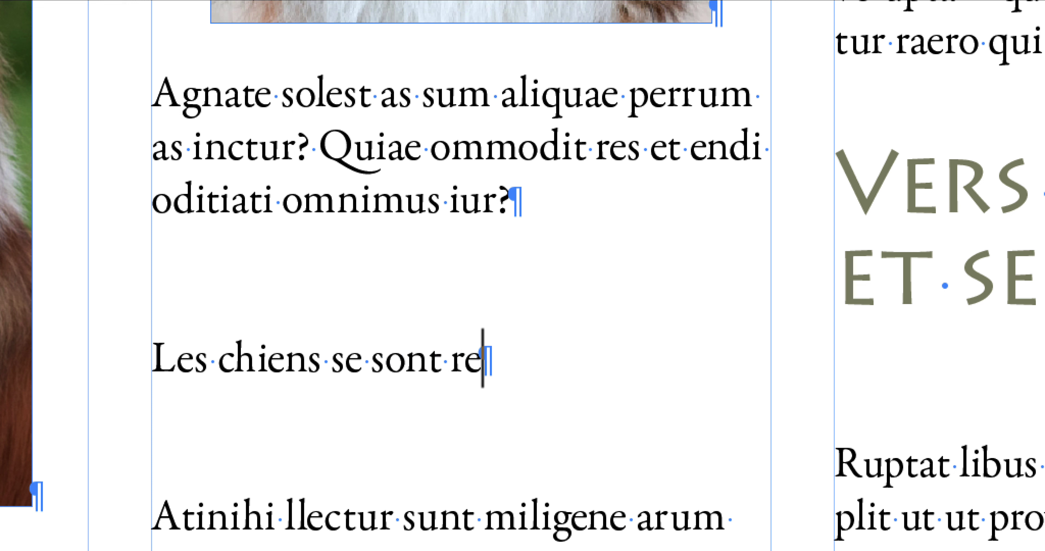
{"action": "type", "text": "trouvés ce lundi"}
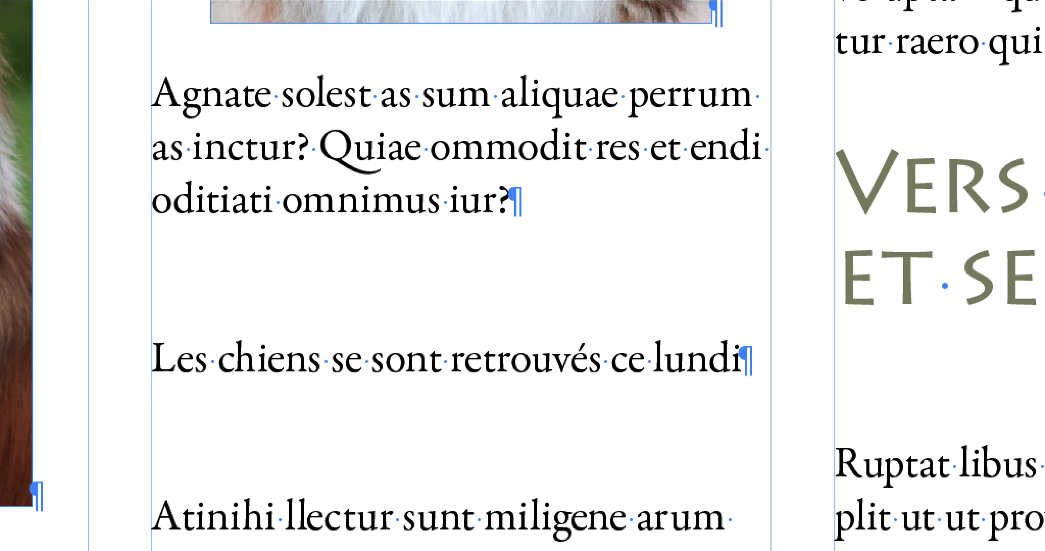
{"action": "scroll", "coordinate": [311, 329], "scroll_direction": "down", "scroll_amount": 1}
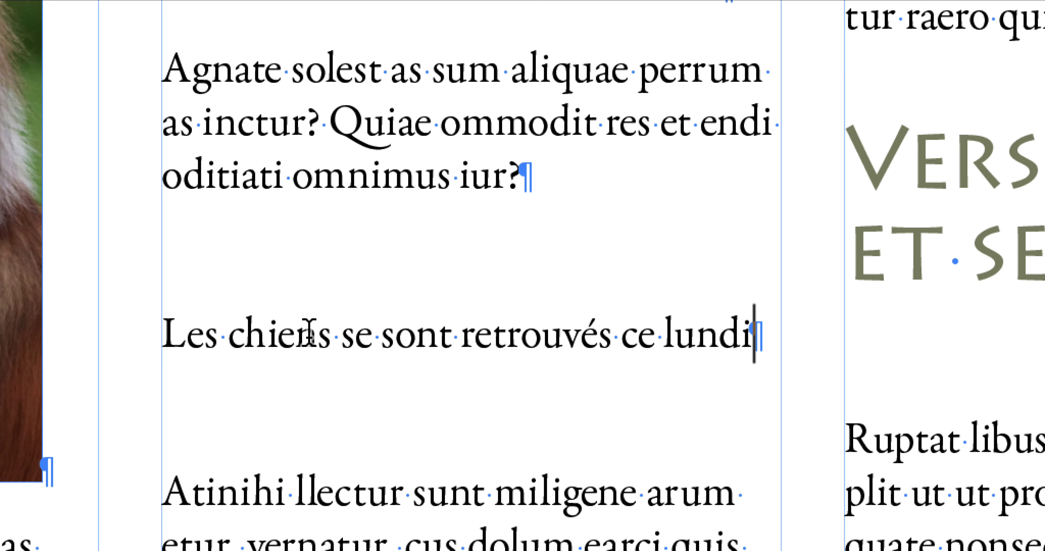
Step: Apply the paragraph style "titre de second niveau (parent de TDPN)" to the "Les chiens se sont retrouvés ce lundi" paragraph and move the panels off the text
{"action": "left_click", "coordinate": [310, 330]}
{"action": "left_click", "coordinate": [342, 334]}
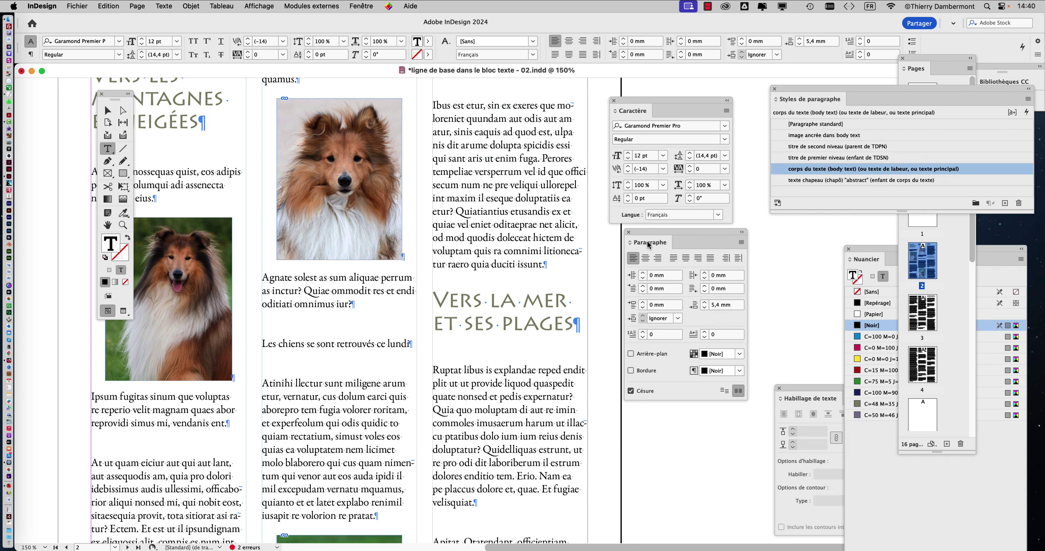
{"action": "mouse_move", "coordinate": [647, 232]}
{"action": "left_mouse_down"}
{"action": "mouse_move", "coordinate": [618, 241]}
{"action": "mouse_move", "coordinate": [628, 240]}
{"action": "left_mouse_up"}
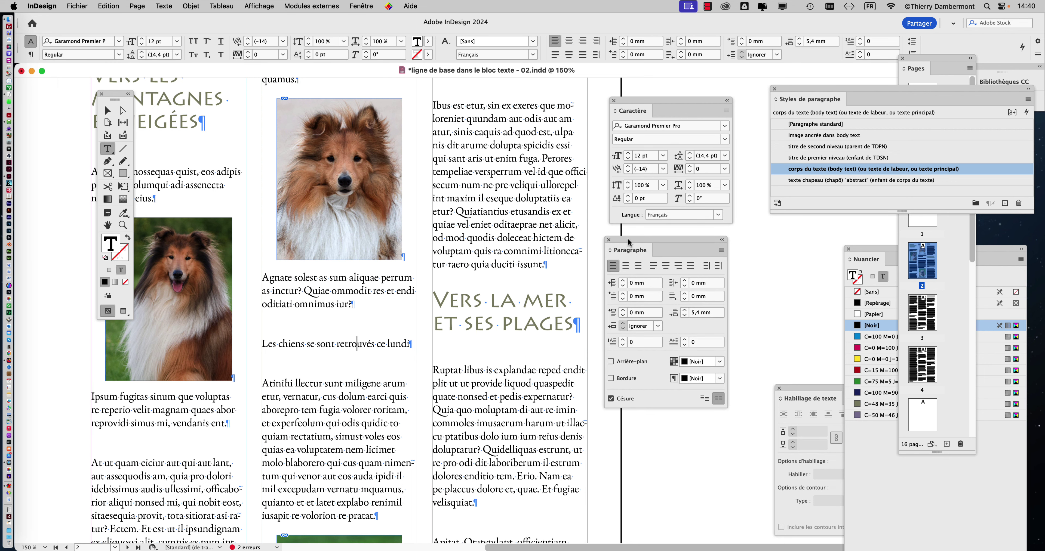
{"action": "left_click_drag", "start_coordinate": [628, 240], "coordinate": [685, 275]}
{"action": "left_click_drag", "start_coordinate": [672, 107], "coordinate": [679, 466]}
{"action": "left_click_drag", "start_coordinate": [803, 90], "coordinate": [501, 112]}
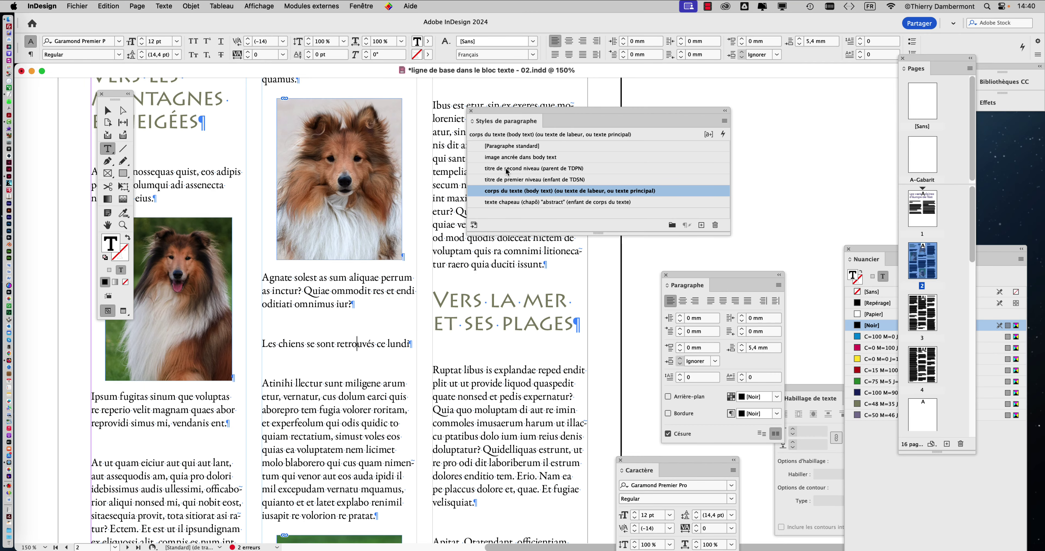
{"action": "left_click", "coordinate": [505, 170]}
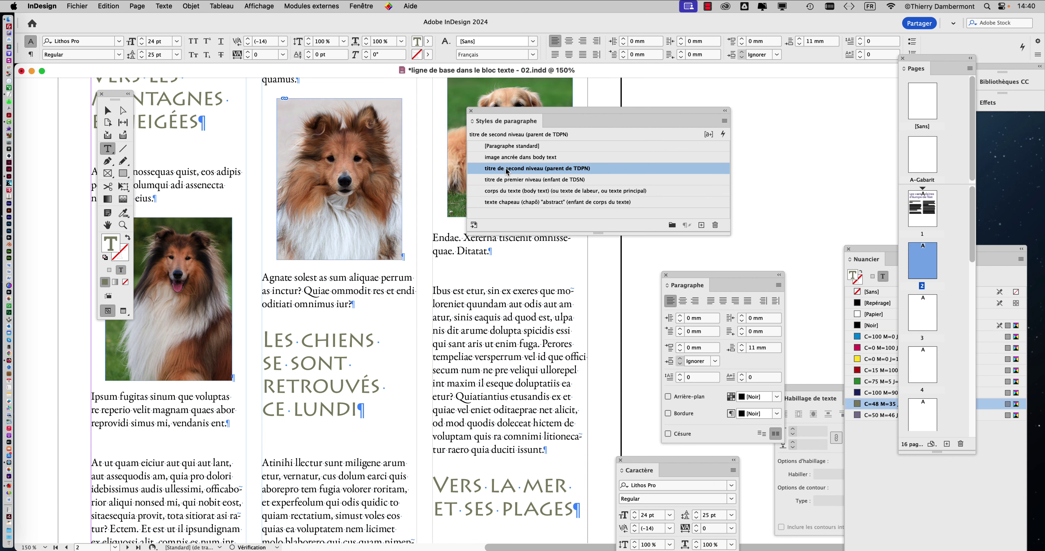
{"action": "left_click_drag", "start_coordinate": [505, 113], "coordinate": [680, 100]}
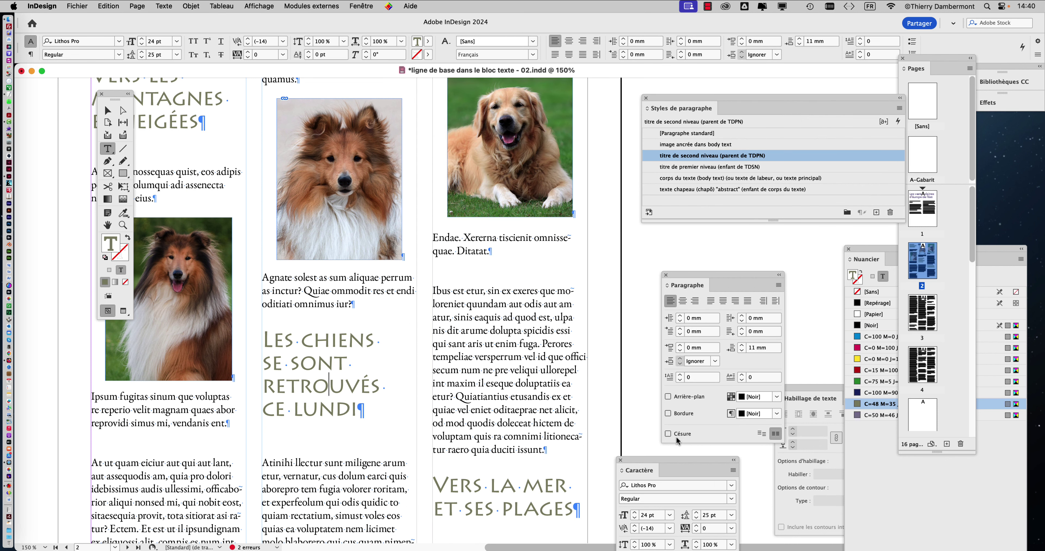
Step: Save the document under the new name "ligne de base dans le bloc texte - 03.indd" in the same folder
{"action": "left_click", "coordinate": [107, 110]}
{"action": "left_click", "coordinate": [81, 6]}
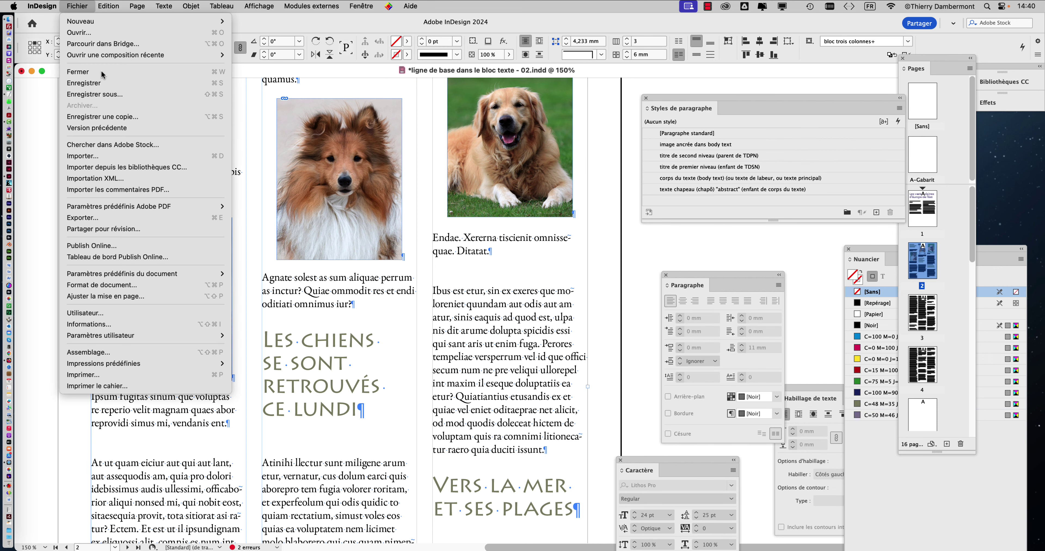
{"action": "left_click", "coordinate": [413, 153]}
{"action": "key", "text": "super+shift+s"}
{"action": "left_click", "coordinate": [628, 78]}
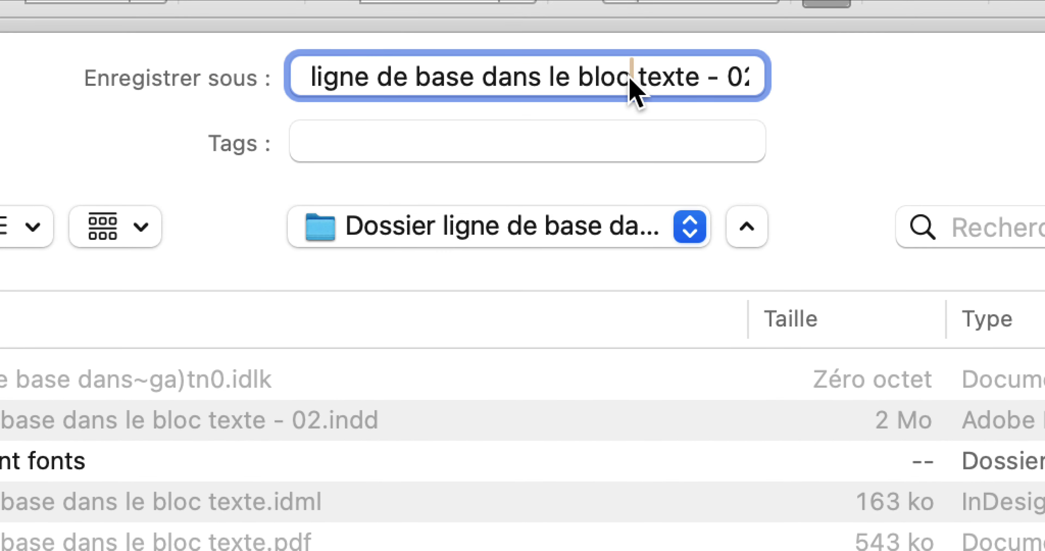
{"action": "key", "text": "super+Right"}
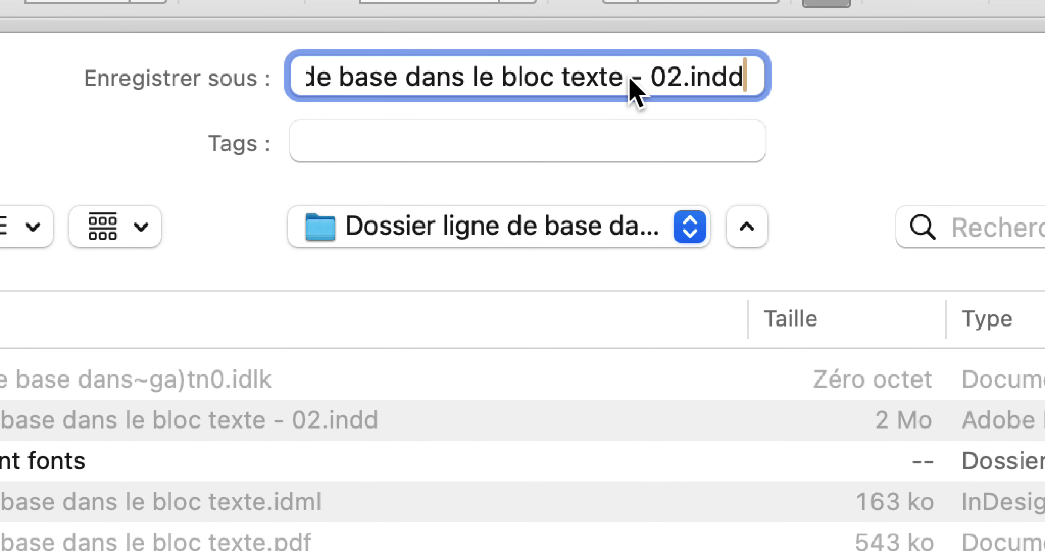
{"action": "left_click_drag", "start_coordinate": [631, 78], "coordinate": [644, 77]}
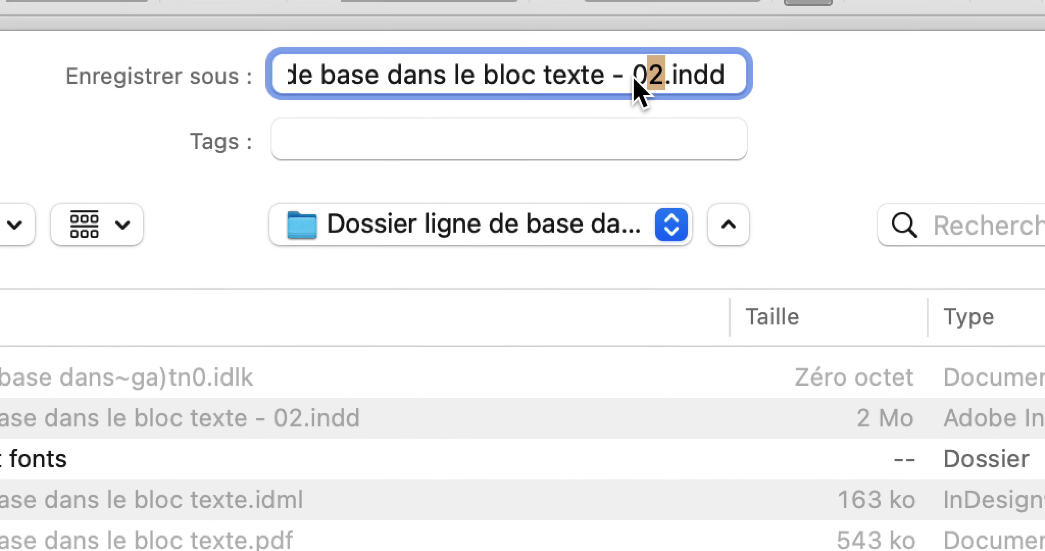
{"action": "left_click", "coordinate": [632, 79]}
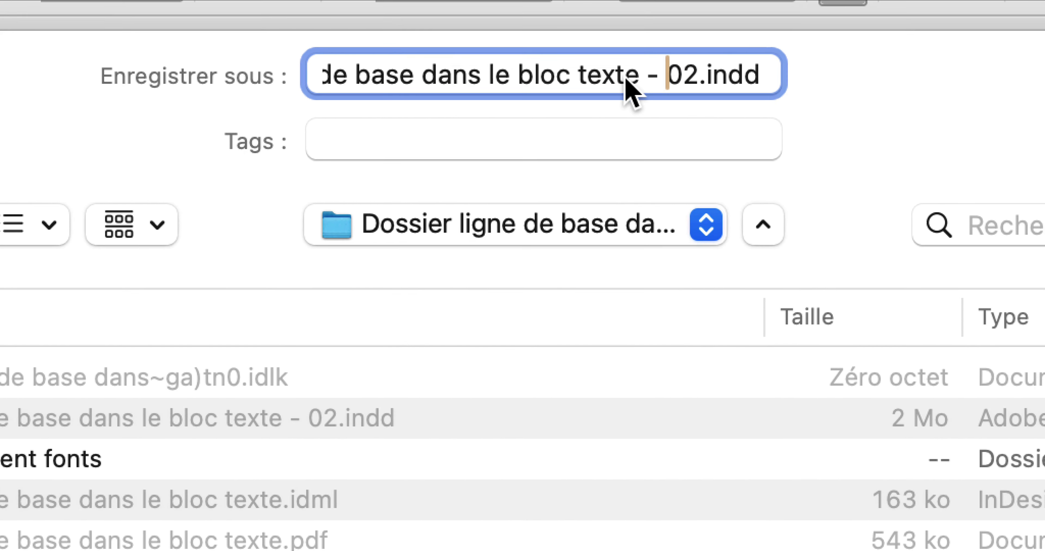
{"action": "left_click", "coordinate": [555, 77]}
{"action": "key", "text": "super+Left"}
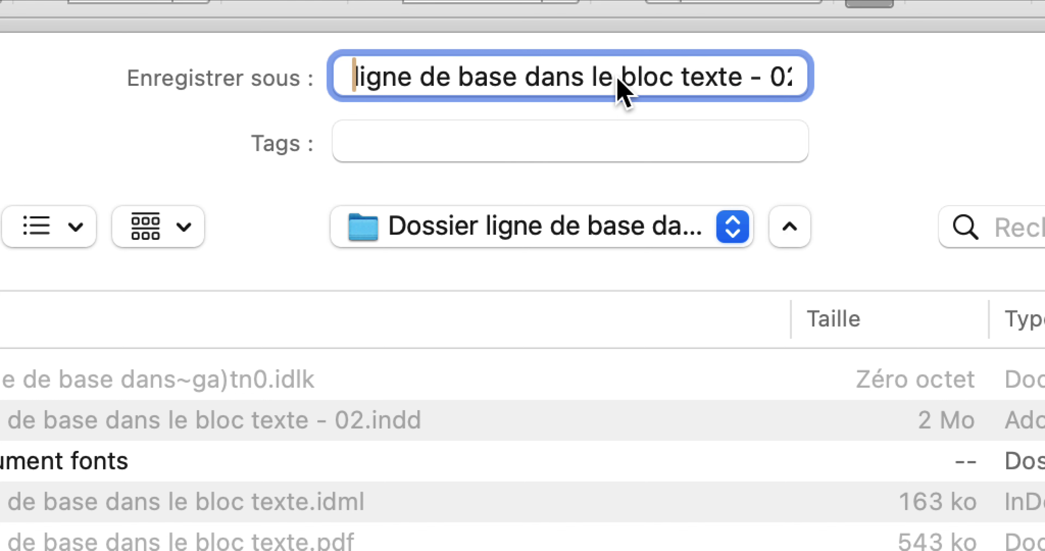
{"action": "key", "text": "super+Right"}
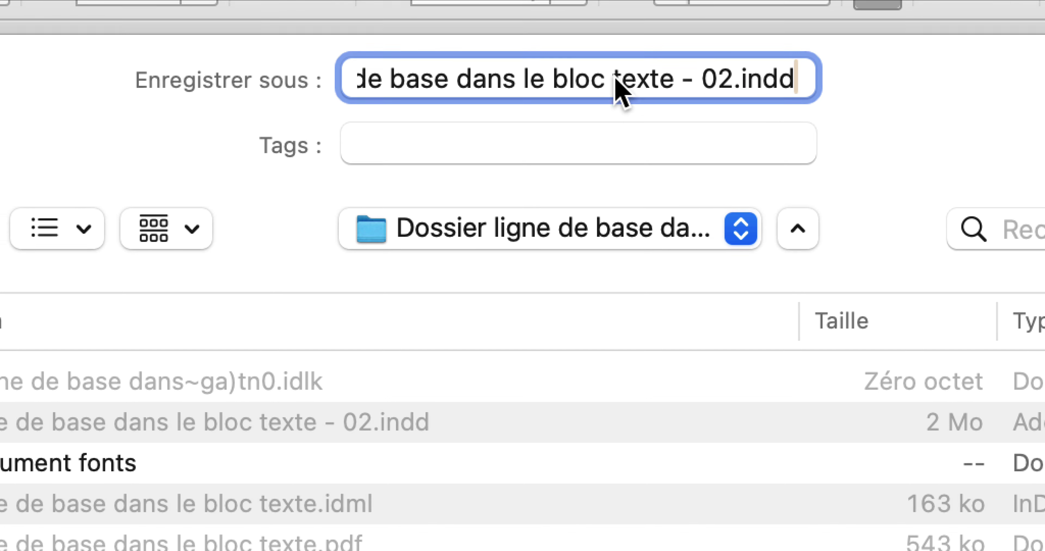
{"action": "left_click_drag", "start_coordinate": [639, 80], "coordinate": [641, 81]}
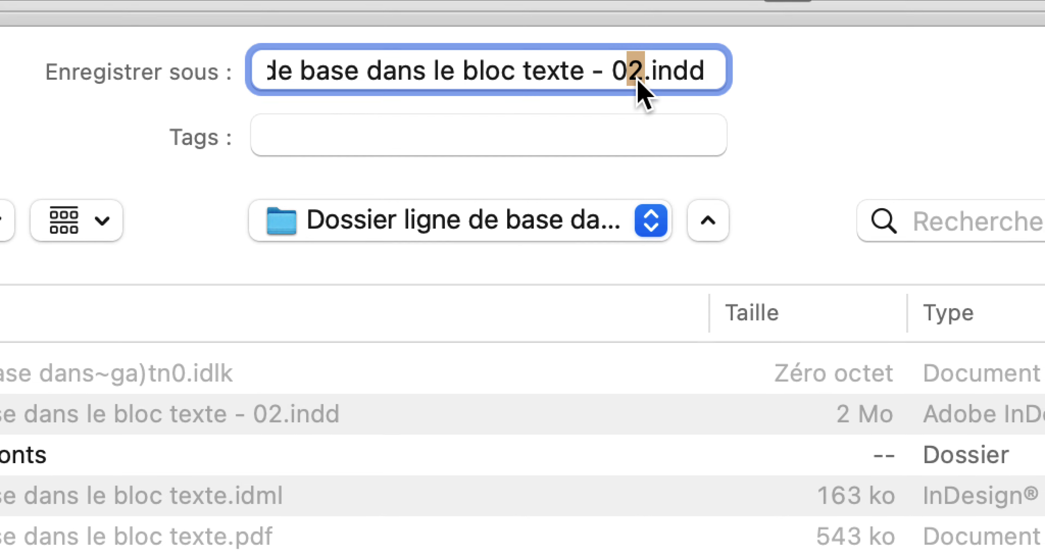
{"action": "type", "text": "3"}
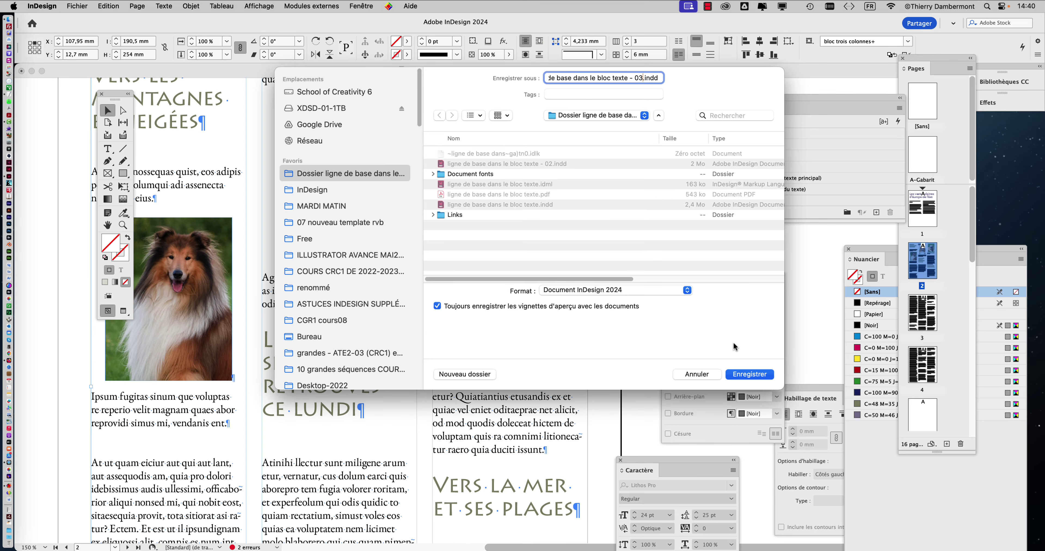
{"action": "left_click", "coordinate": [756, 371]}
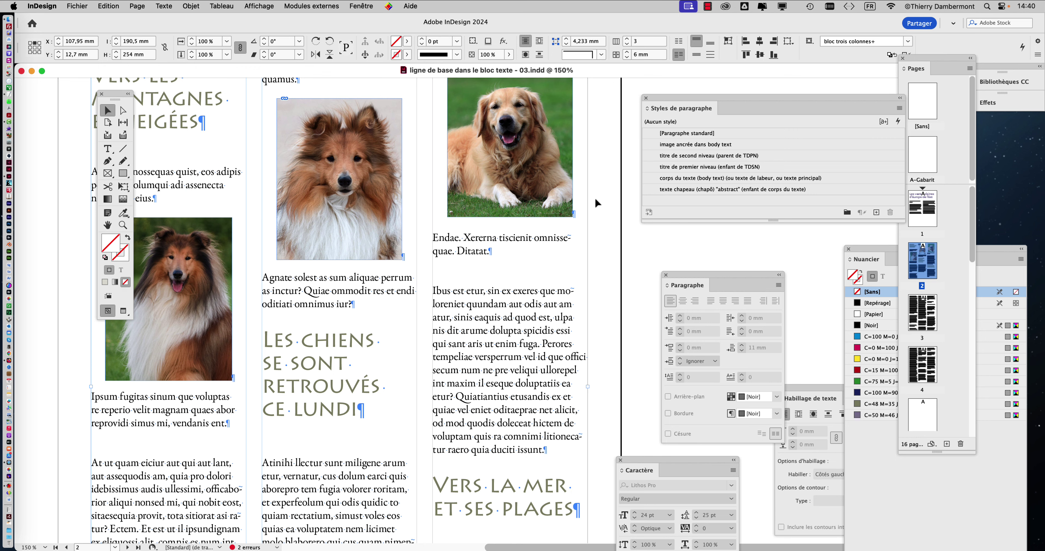
Step: Deselect the three-column text frame, activate the Type tool and move the Paragraph panel further away from the page
{"action": "scroll", "coordinate": [603, 202], "scroll_direction": "down", "scroll_amount": 1, "text": "alt"}
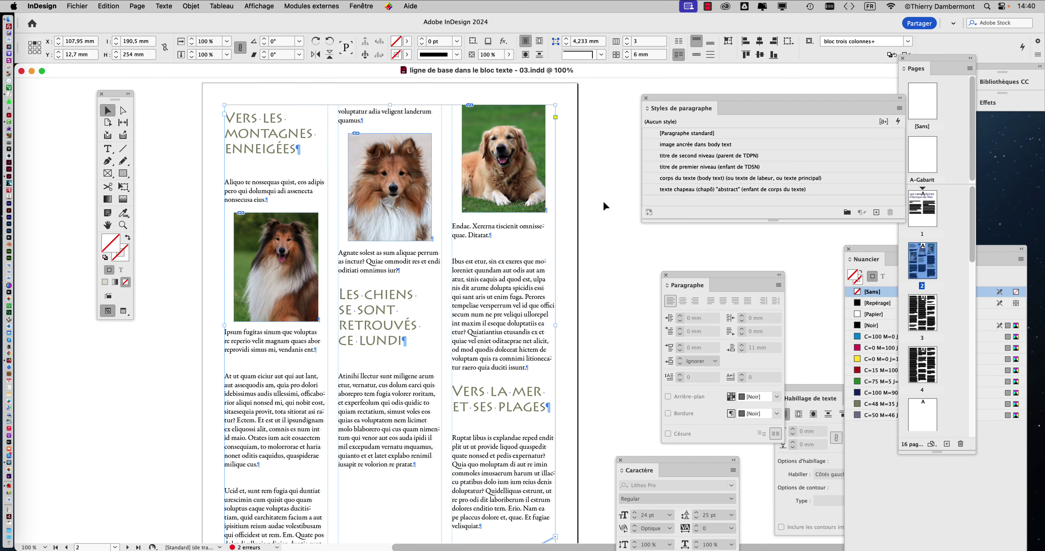
{"action": "left_click", "coordinate": [162, 123]}
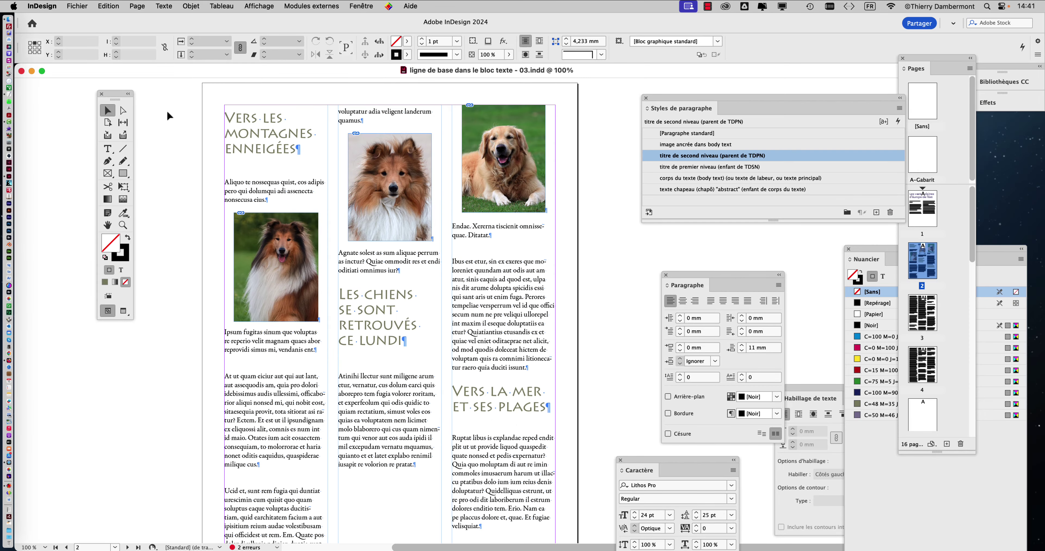
{"action": "scroll", "coordinate": [430, 295], "scroll_direction": "down", "scroll_amount": 1}
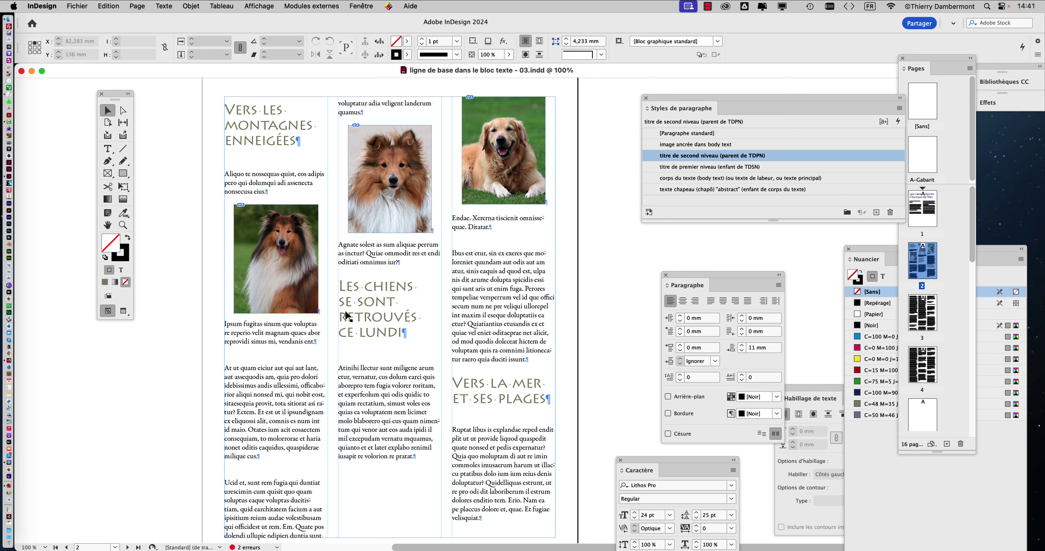
{"action": "left_click", "coordinate": [107, 149]}
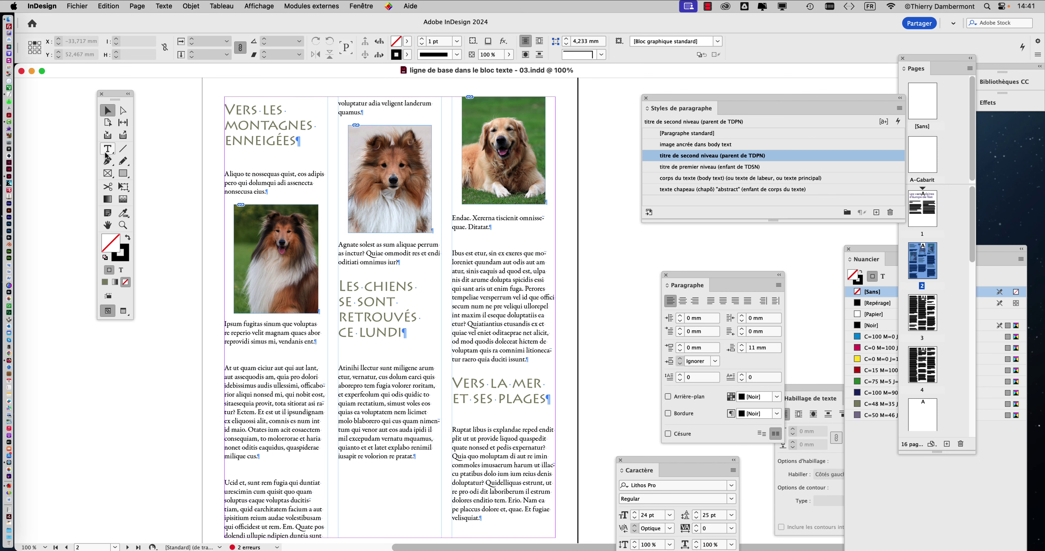
{"action": "scroll", "coordinate": [397, 312], "scroll_direction": "up", "scroll_amount": 1}
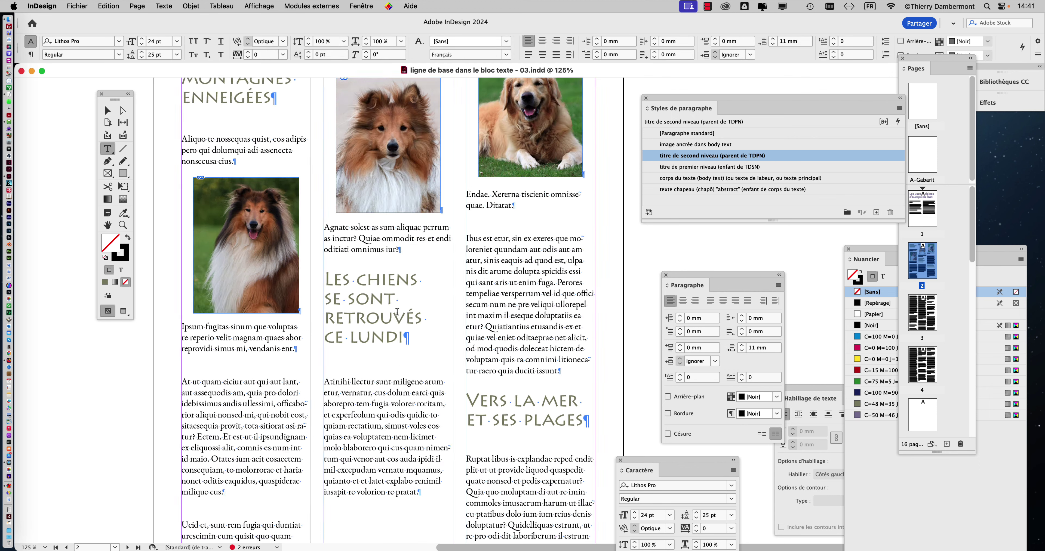
{"action": "scroll", "coordinate": [397, 312], "scroll_direction": "up", "scroll_amount": 1}
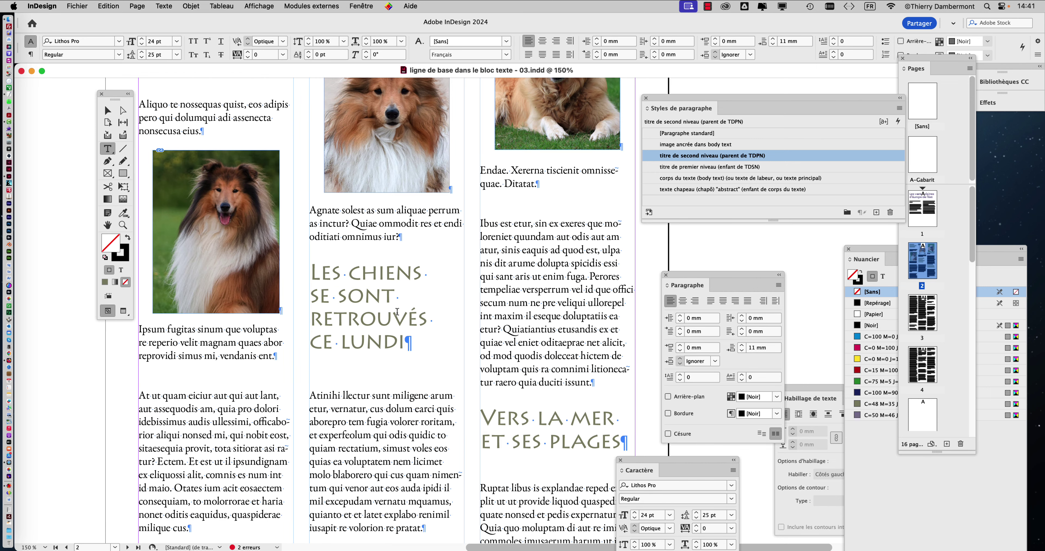
{"action": "left_click_drag", "start_coordinate": [692, 277], "coordinate": [769, 282]}
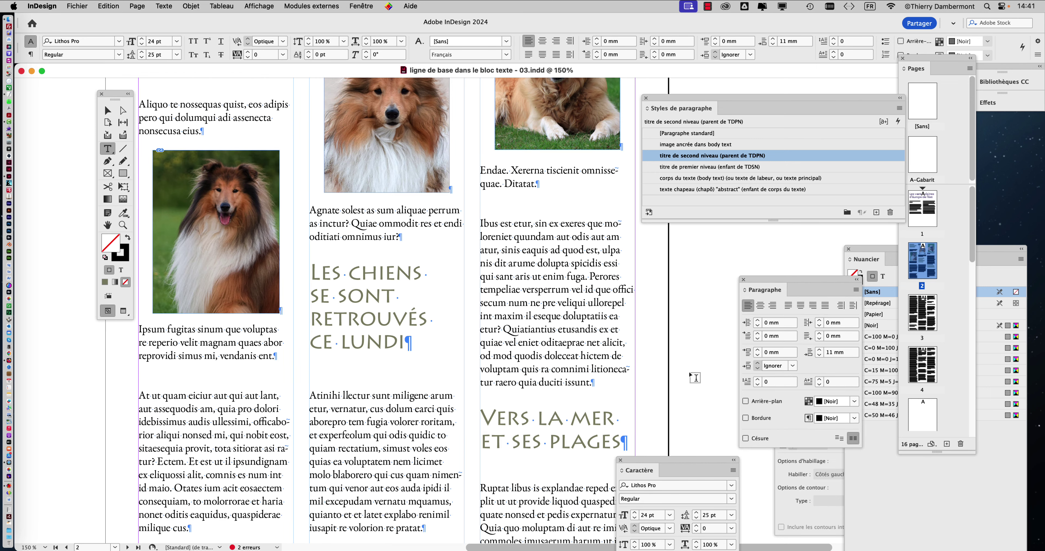